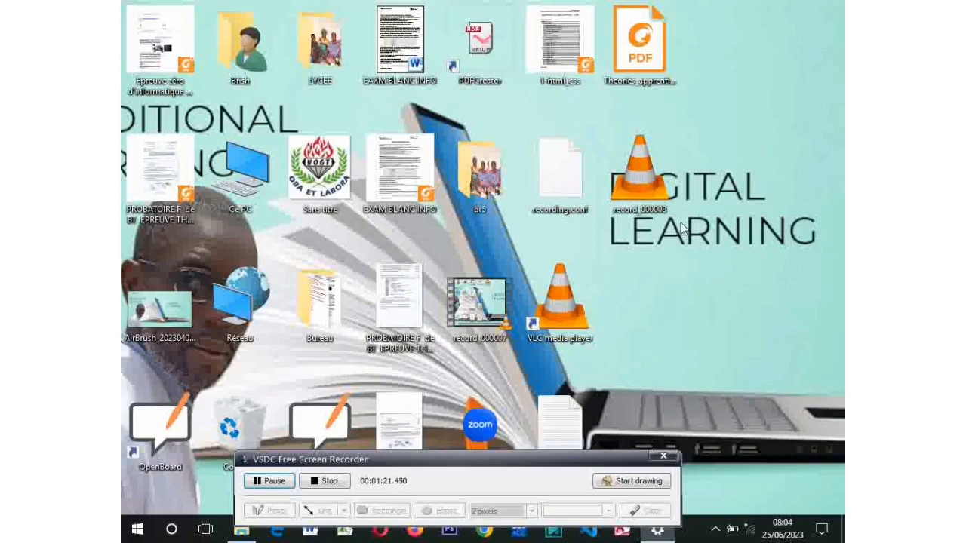
Open Theories_apprentissage.pdf from the desktop and unlock it by entering its password
{"action": "double_click", "coordinate": [646, 58]}
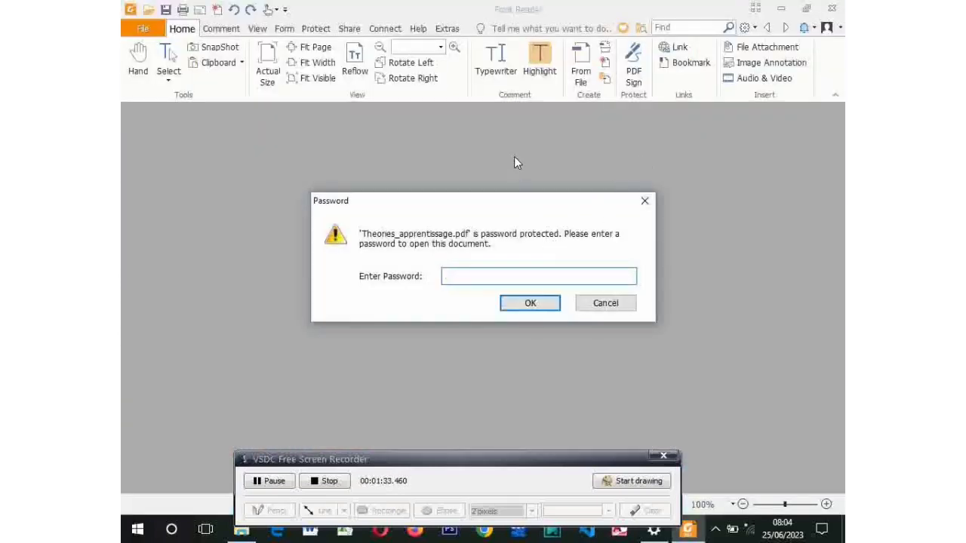
{"action": "type", "text": "1234"}
{"action": "left_click", "coordinate": [537, 303]}
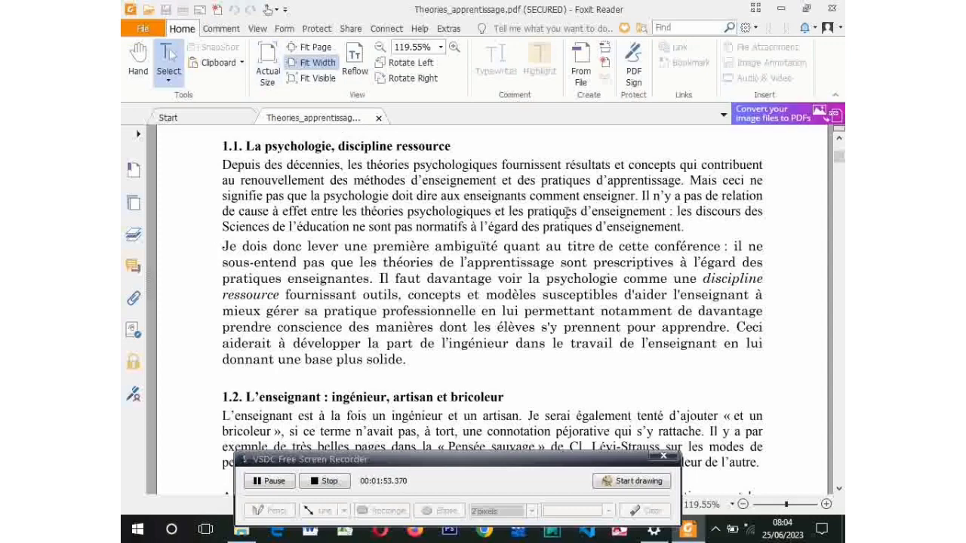
Select all the text on the page of the secured PDF
{"action": "left_click_drag", "start_coordinate": [566, 208], "coordinate": [347, 204]}
{"action": "right_click", "coordinate": [347, 205]}
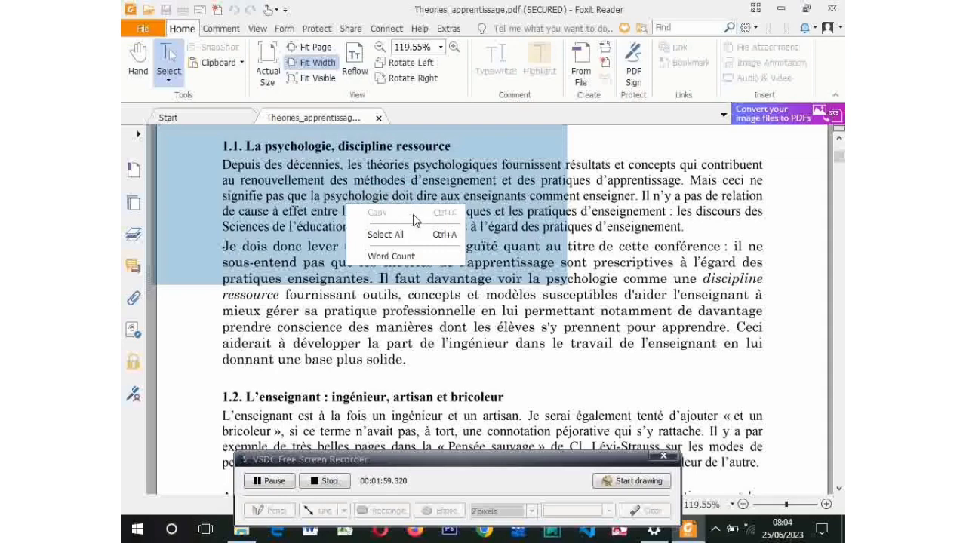
{"action": "left_click", "coordinate": [389, 234]}
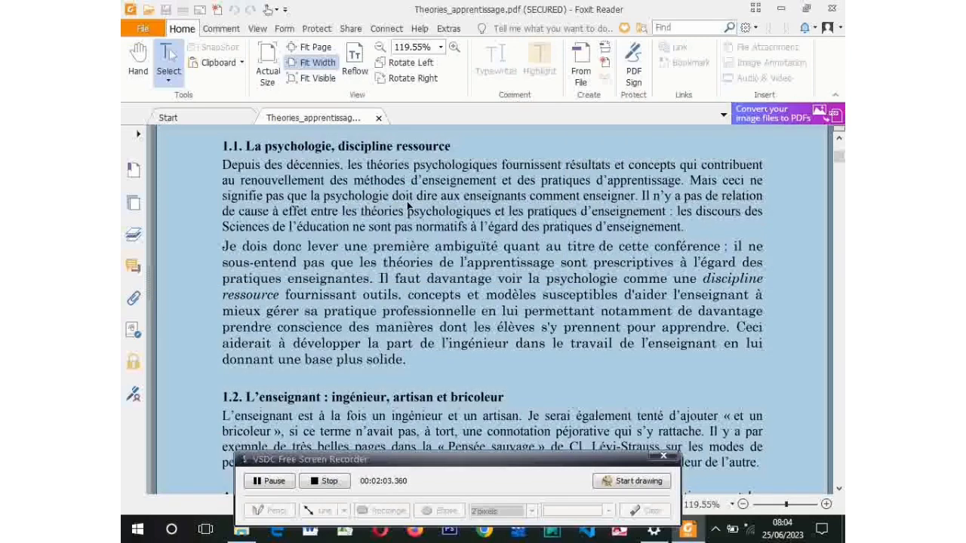
Find Copy greyed out, clear the selection, and close Foxit Reader
{"action": "right_click", "coordinate": [403, 201]}
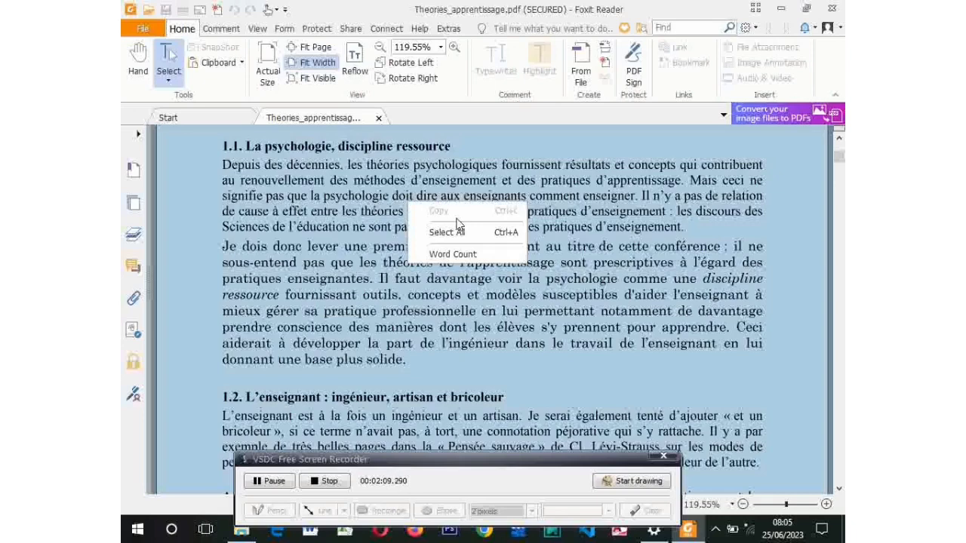
{"action": "left_click", "coordinate": [342, 179]}
{"action": "left_click", "coordinate": [342, 180]}
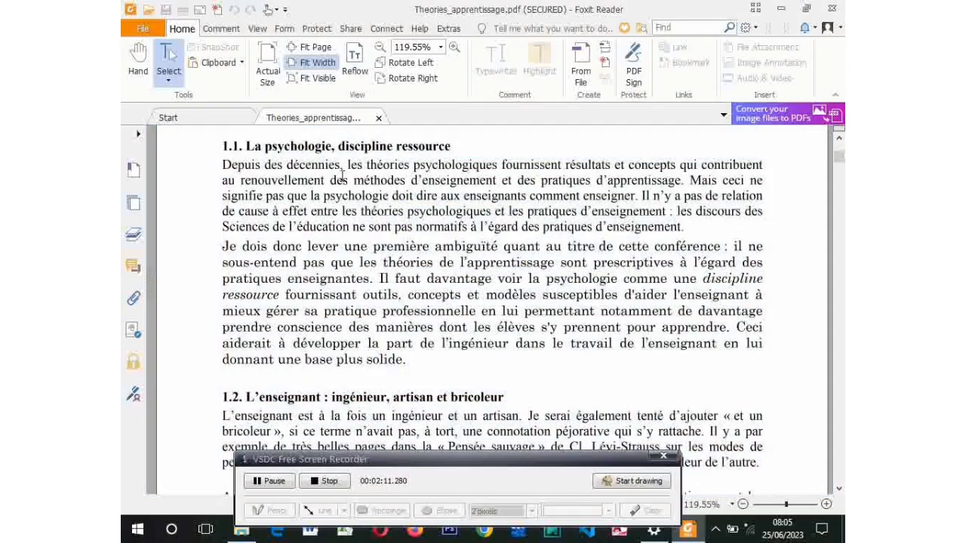
{"action": "left_click", "coordinate": [833, 9]}
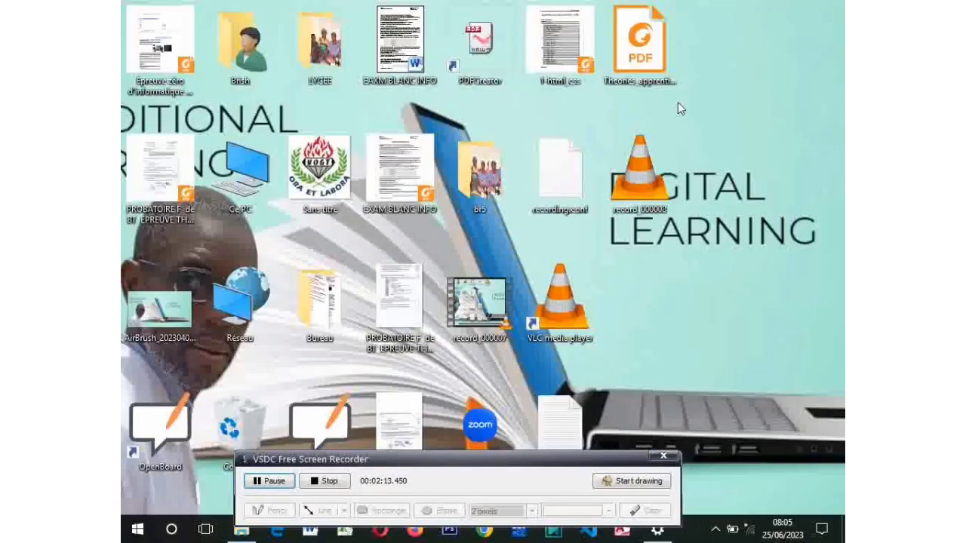
Reopen Theories_apprentissage.pdf and unlock it with its password
{"action": "left_click", "coordinate": [640, 59]}
{"action": "double_click", "coordinate": [640, 59]}
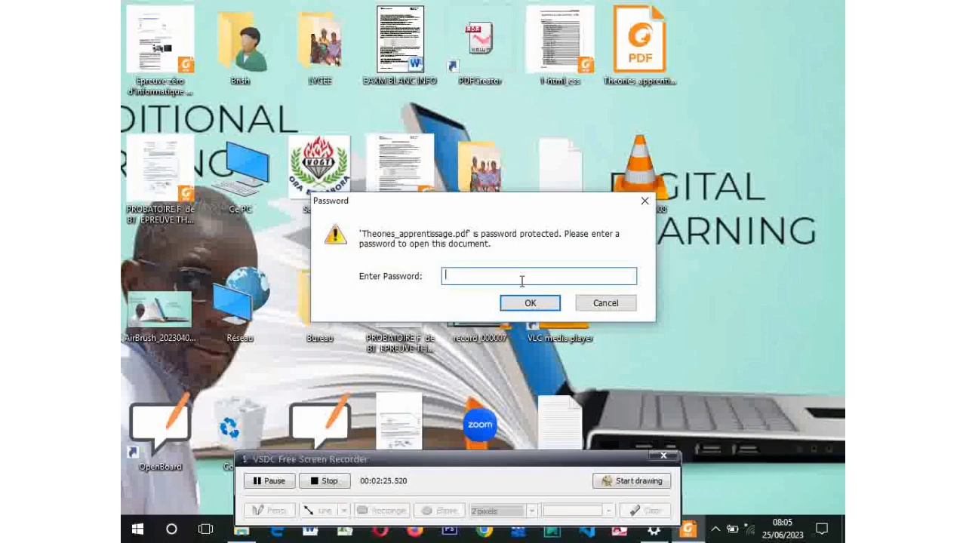
{"action": "type", "text": "•••••"}
{"action": "left_click", "coordinate": [549, 307]}
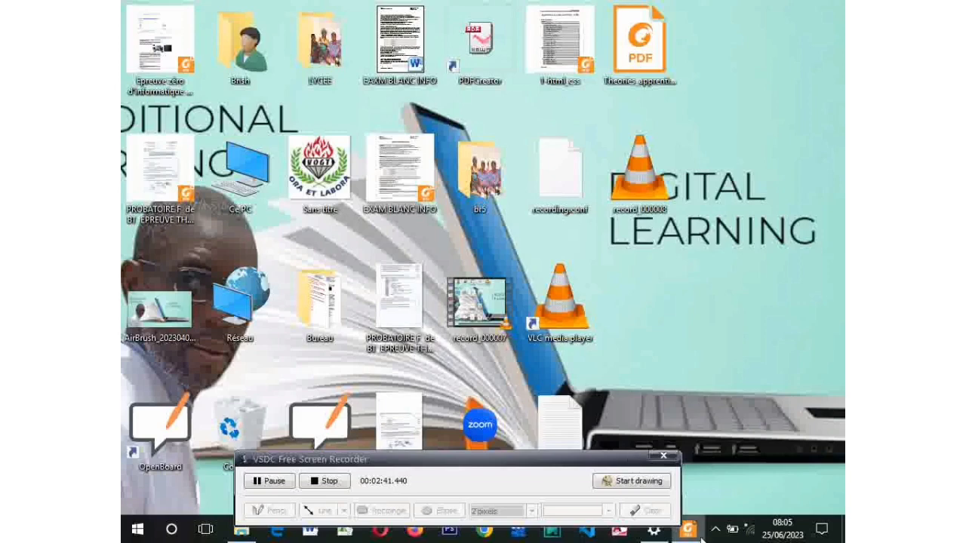
Bring the Foxit Reader document window to the front from the taskbar
{"action": "left_click", "coordinate": [693, 532]}
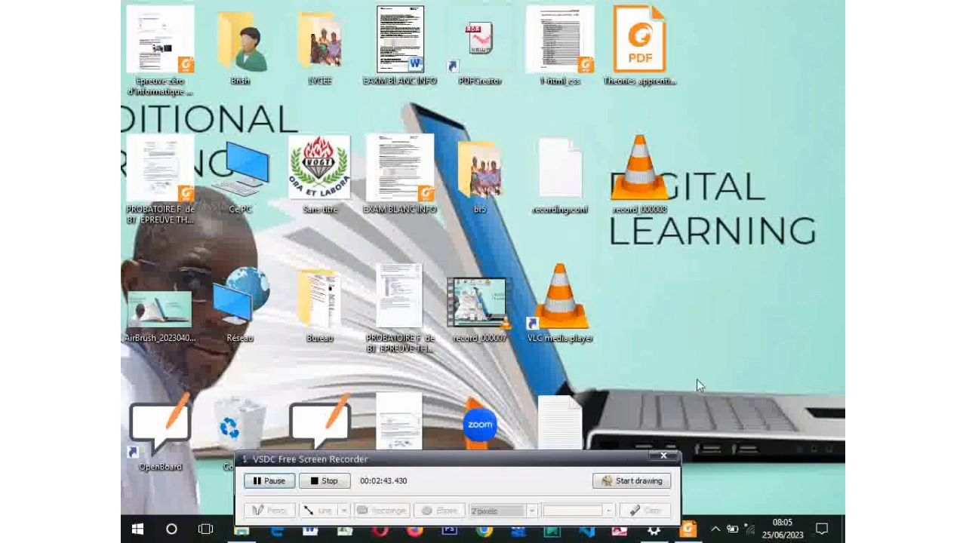
{"action": "mouse_move", "coordinate": [689, 537]}
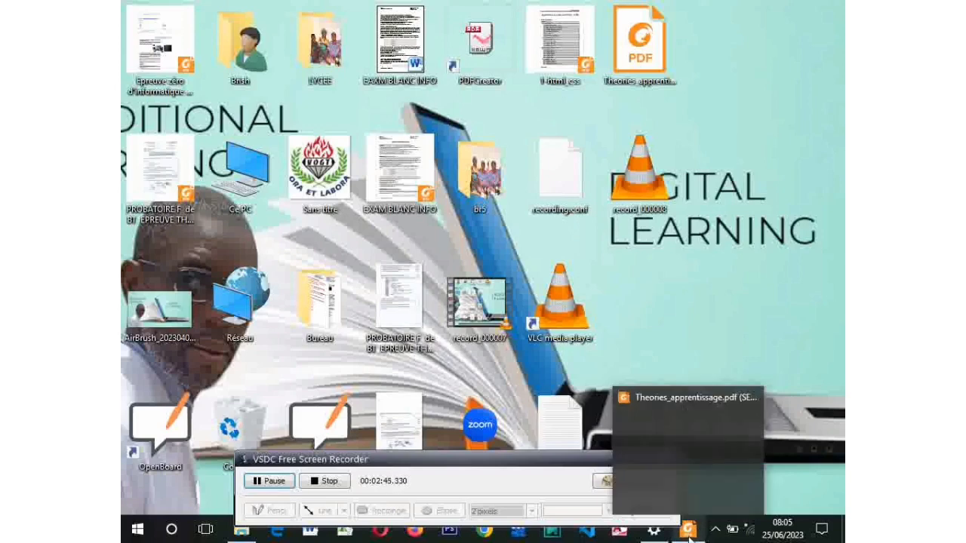
{"action": "left_click", "coordinate": [689, 537]}
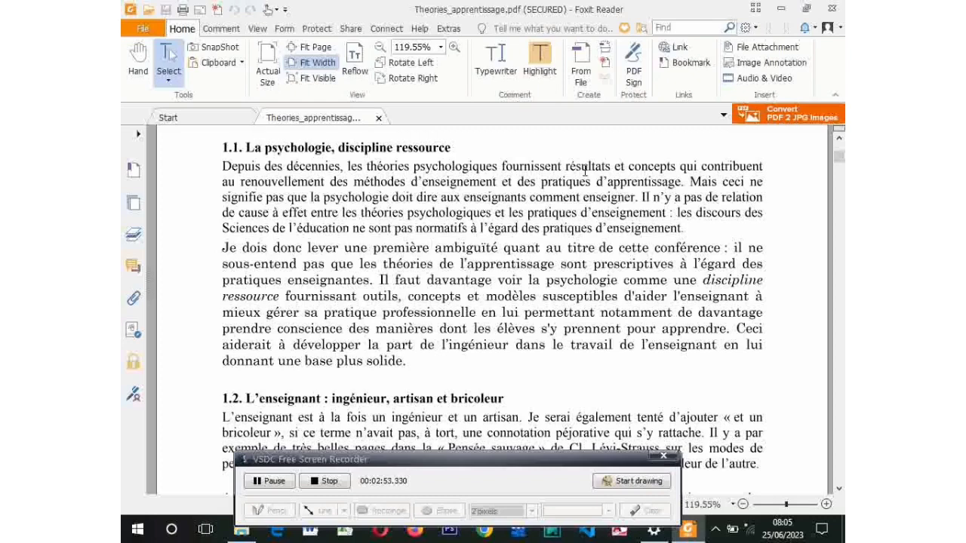
{"action": "left_click_drag", "start_coordinate": [585, 171], "coordinate": [448, 175]}
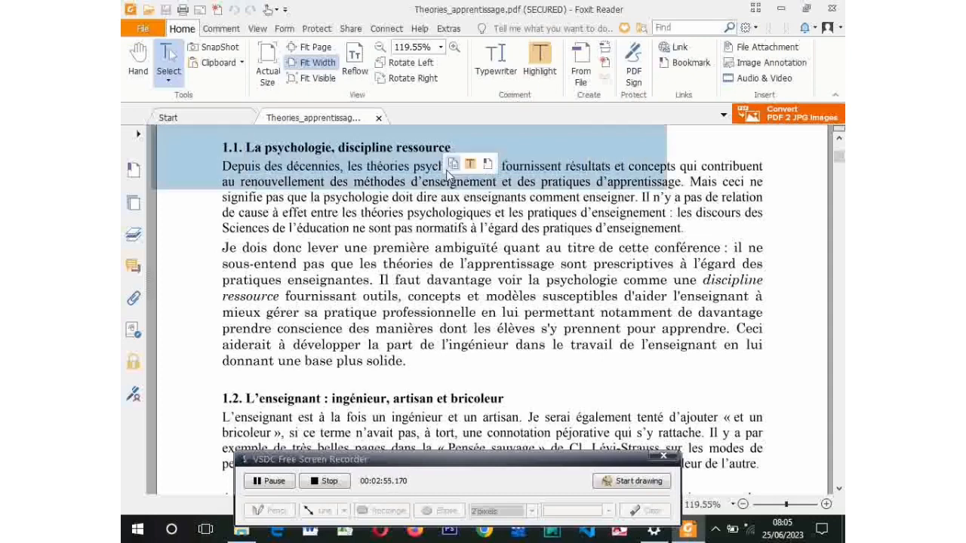
{"action": "right_click", "coordinate": [358, 175]}
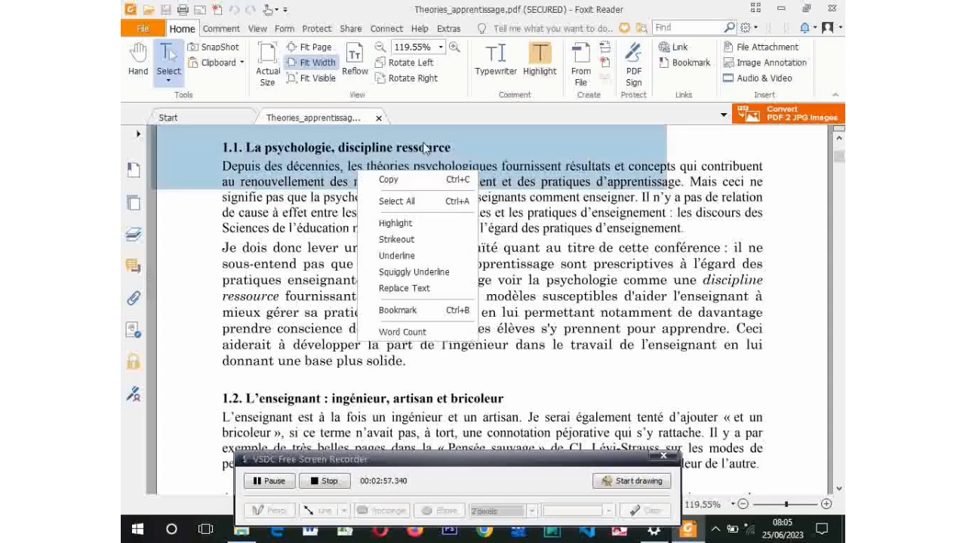
{"action": "left_click", "coordinate": [491, 68]}
{"action": "left_click", "coordinate": [491, 69]}
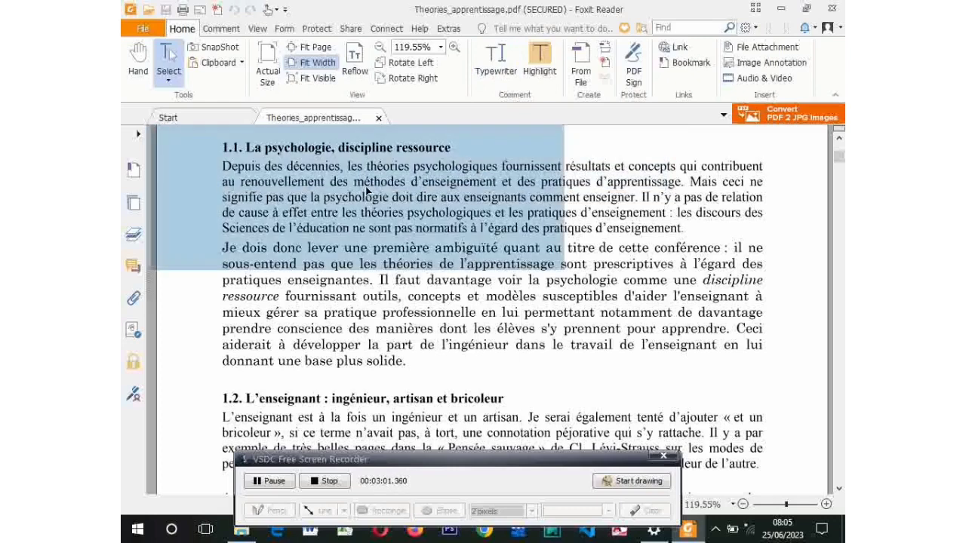
{"action": "right_click", "coordinate": [367, 191]}
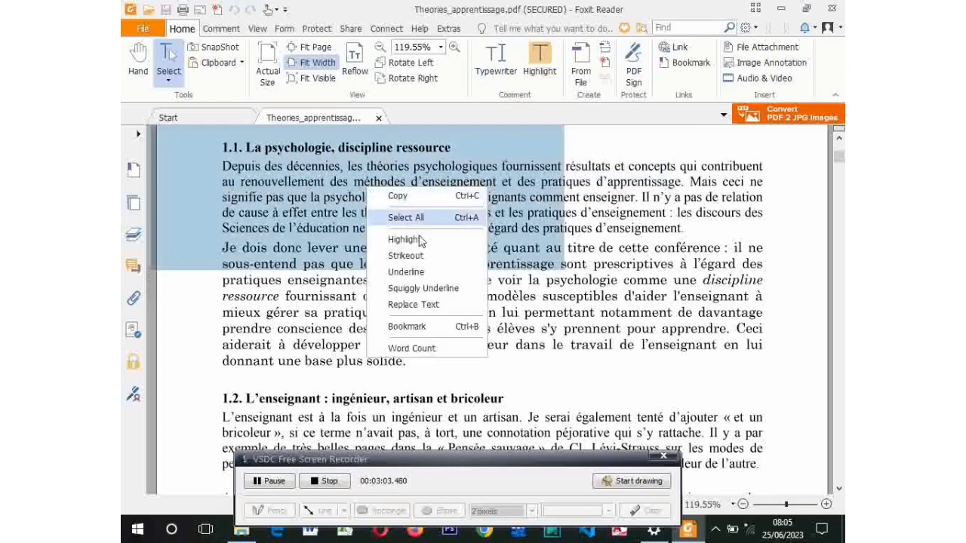
{"action": "left_click", "coordinate": [288, 217]}
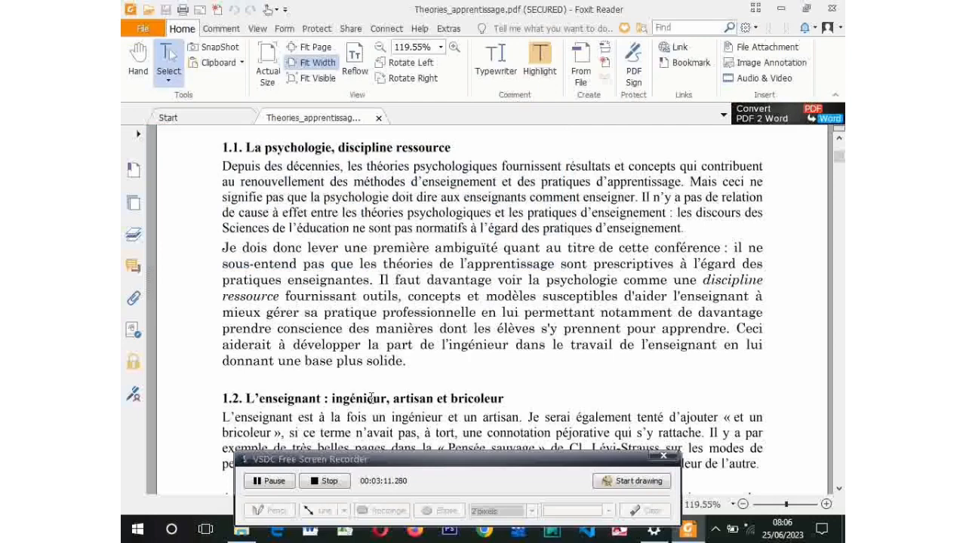
Open Print with PDFCreator, cancel without printing, and close Foxit Reader
{"action": "key", "text": "ctrl+p"}
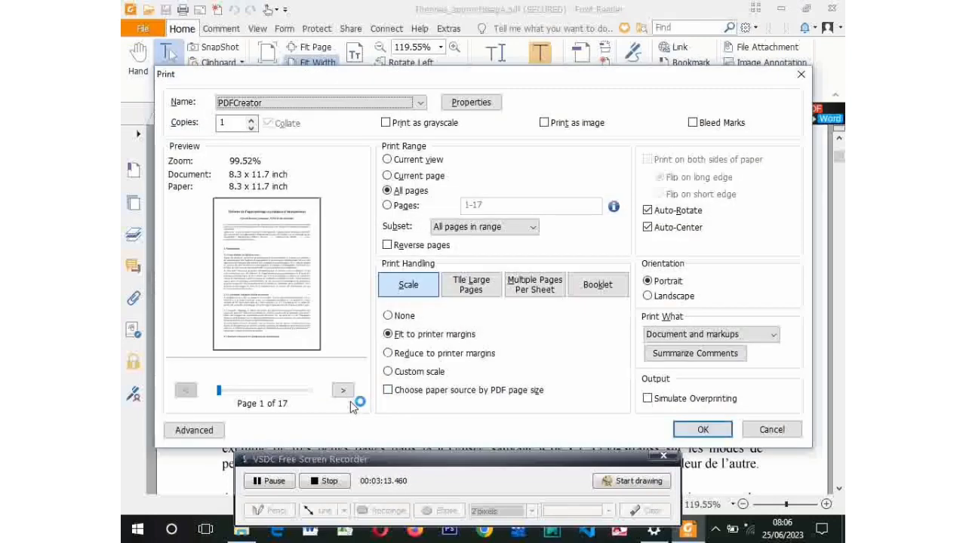
{"action": "left_click", "coordinate": [801, 76]}
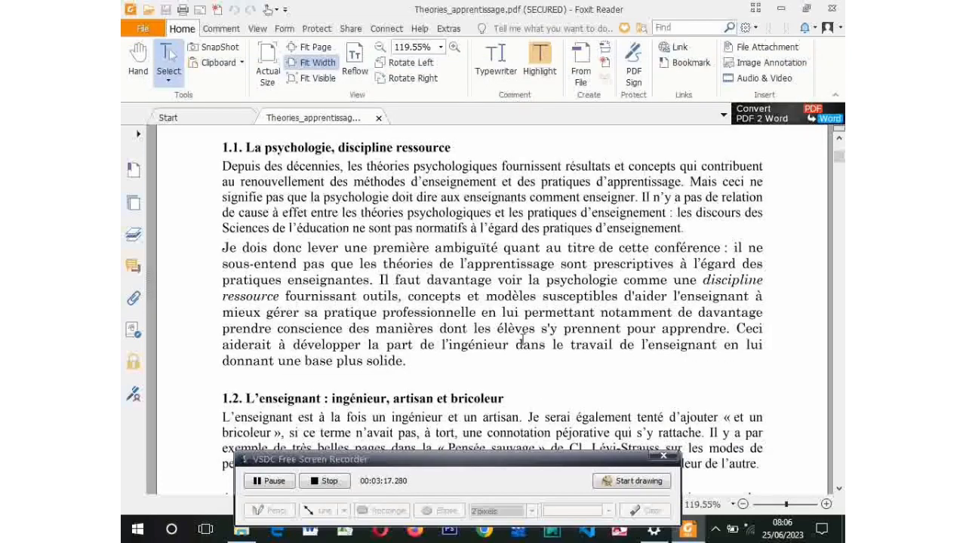
{"action": "left_click", "coordinate": [832, 7]}
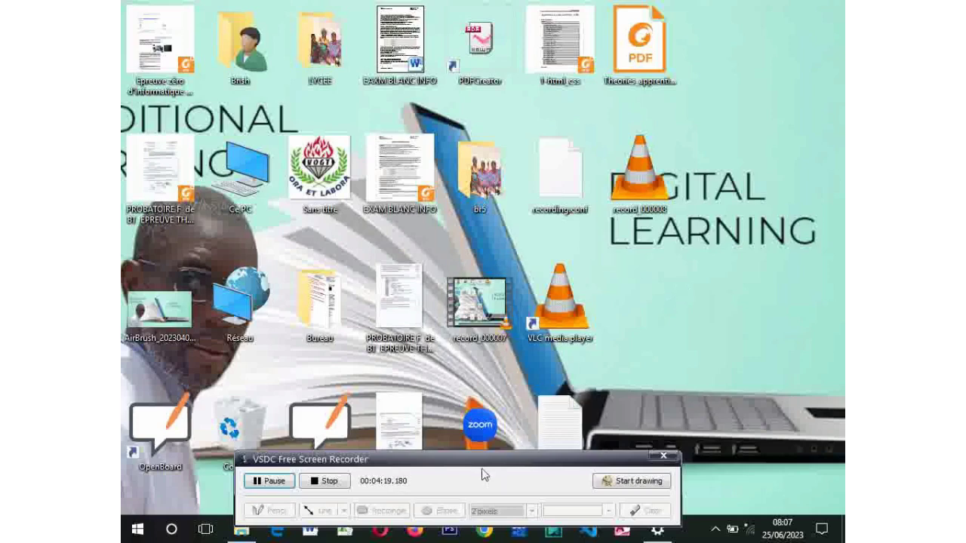
{"action": "left_click_drag", "start_coordinate": [465, 461], "coordinate": [487, 510]}
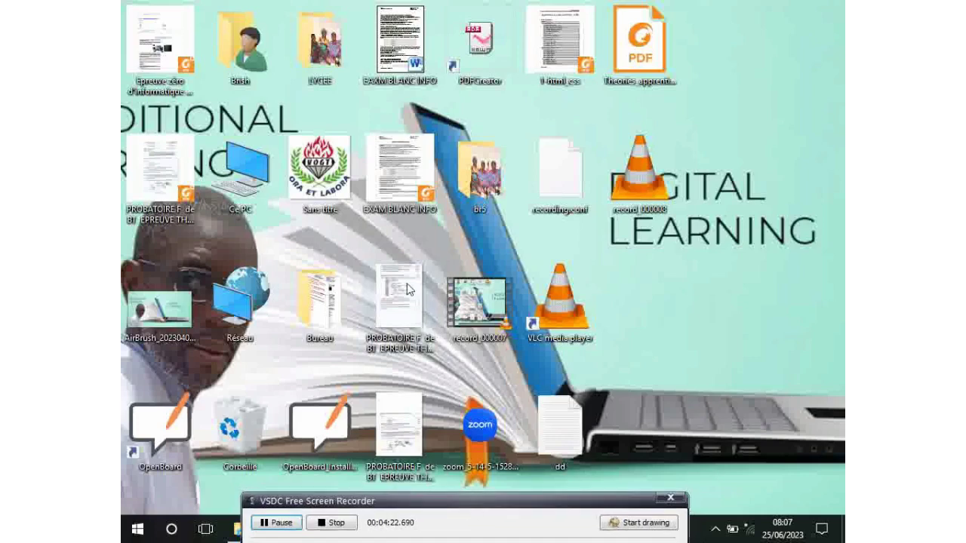
Open EXAM BLANC INFO.pdf, then close the reader window to reveal the desktop
{"action": "double_click", "coordinate": [396, 160]}
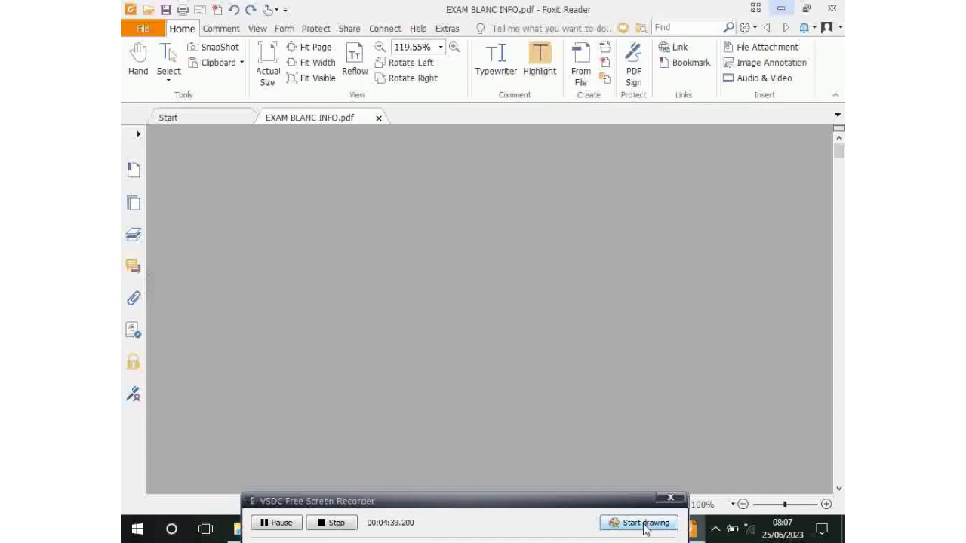
{"action": "left_click", "coordinate": [831, 8]}
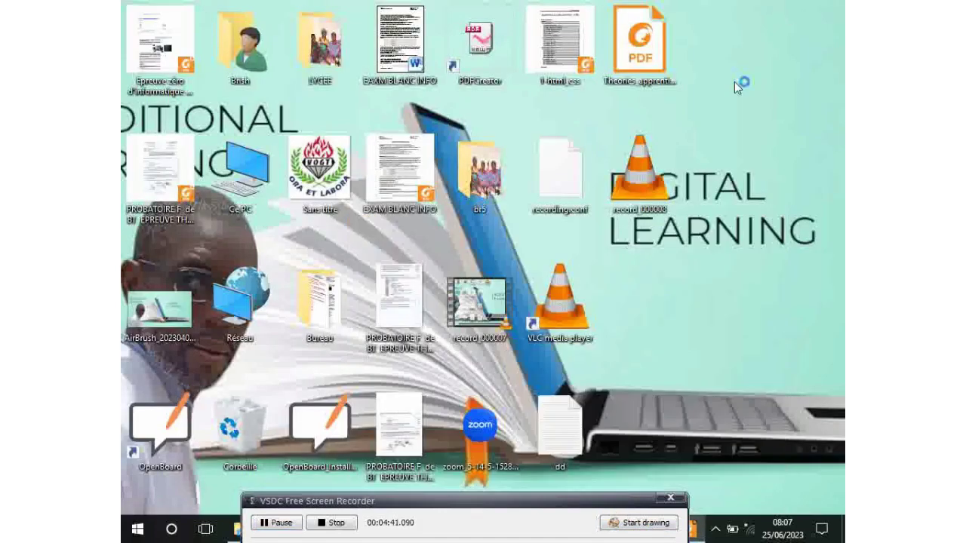
Bring the EXAM BLANC INFO.pdf Foxit Reader window back to the front
{"action": "left_click", "coordinate": [646, 523]}
{"action": "mouse_move", "coordinate": [488, 14]}
{"action": "left_mouse_down"}
{"action": "mouse_move", "coordinate": [488, 5]}
{"action": "mouse_move", "coordinate": [454, 22]}
{"action": "mouse_move", "coordinate": [502, 100]}
{"action": "mouse_move", "coordinate": [527, 24]}
{"action": "mouse_move", "coordinate": [473, 6]}
{"action": "left_mouse_up"}
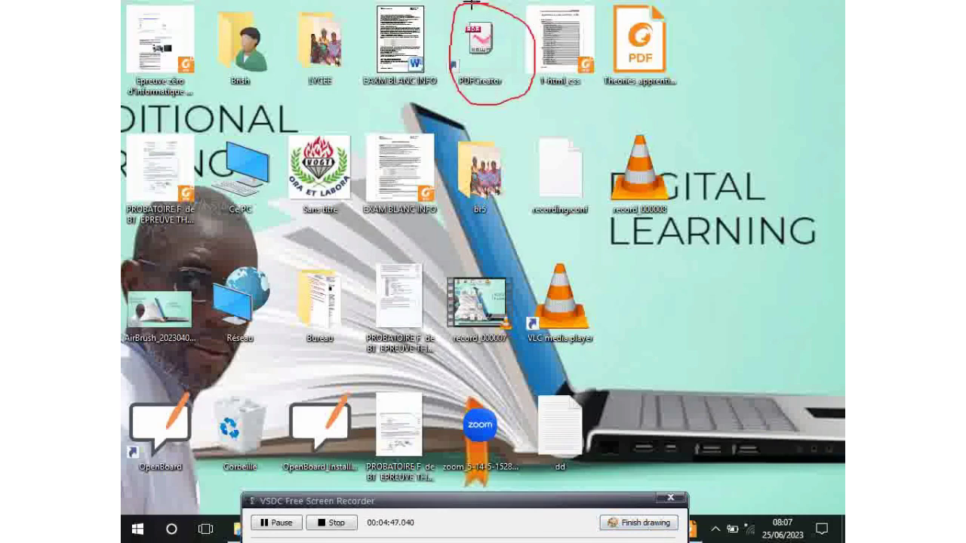
{"action": "left_click", "coordinate": [639, 523]}
{"action": "left_click_drag", "start_coordinate": [590, 503], "coordinate": [508, 504]}
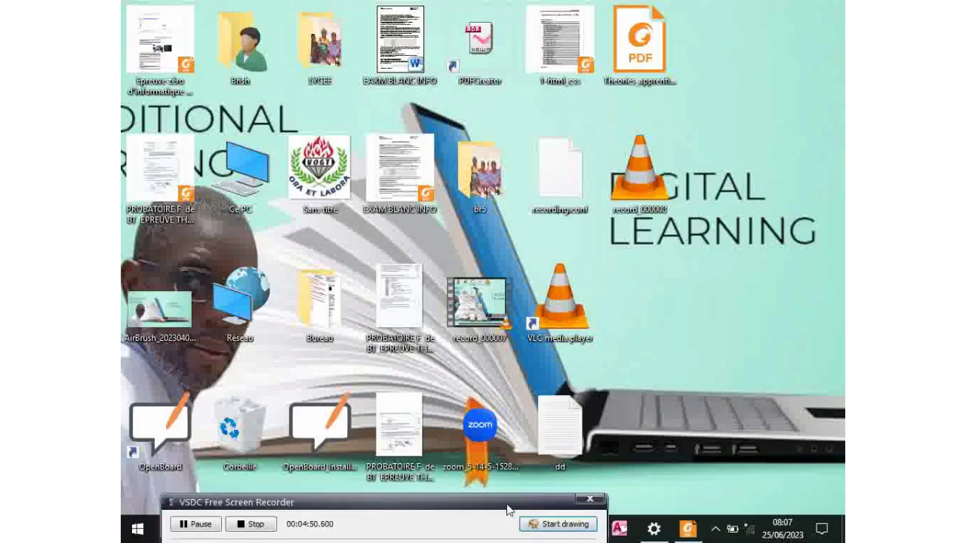
{"action": "left_click", "coordinate": [686, 529]}
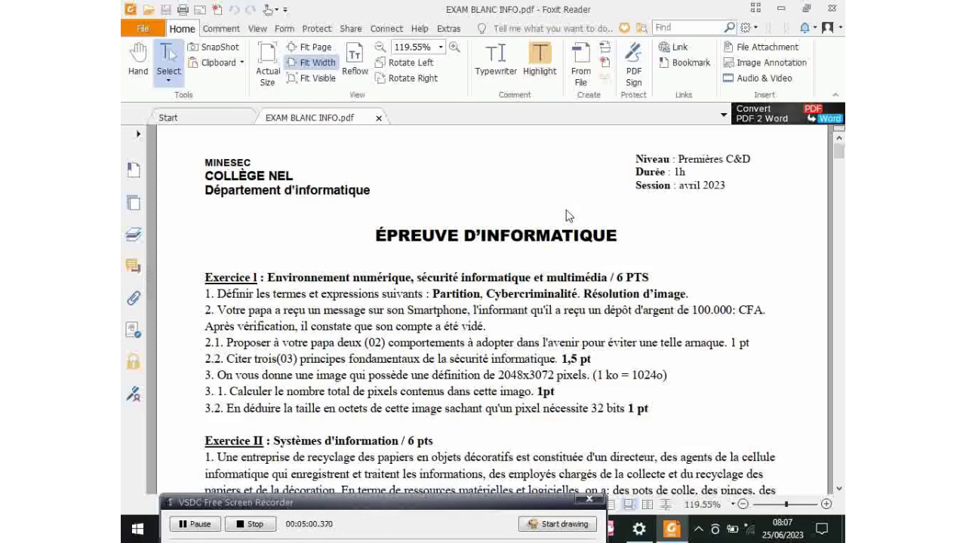
Print all 9 pages of the exam to the PDFCreator printer
{"action": "key", "text": "ctrl+p"}
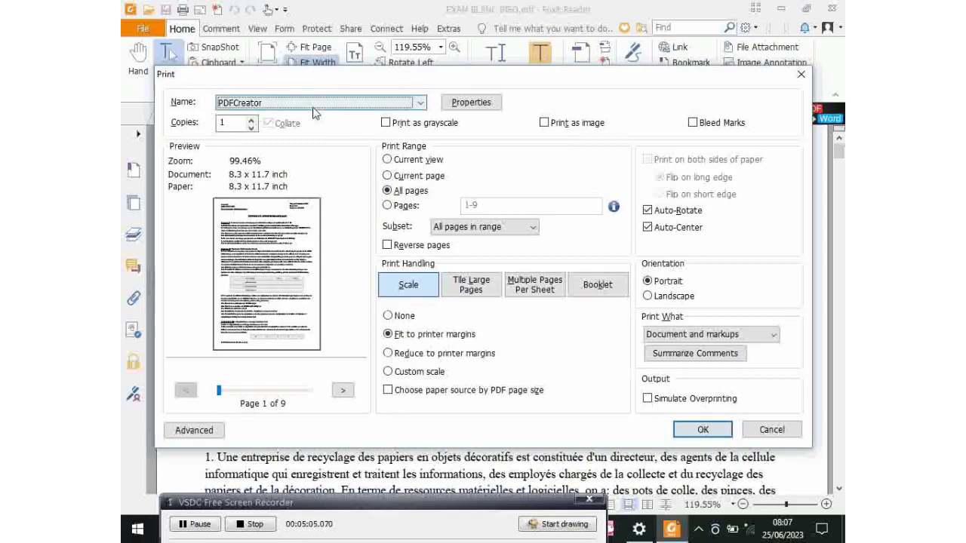
{"action": "left_click", "coordinate": [420, 104]}
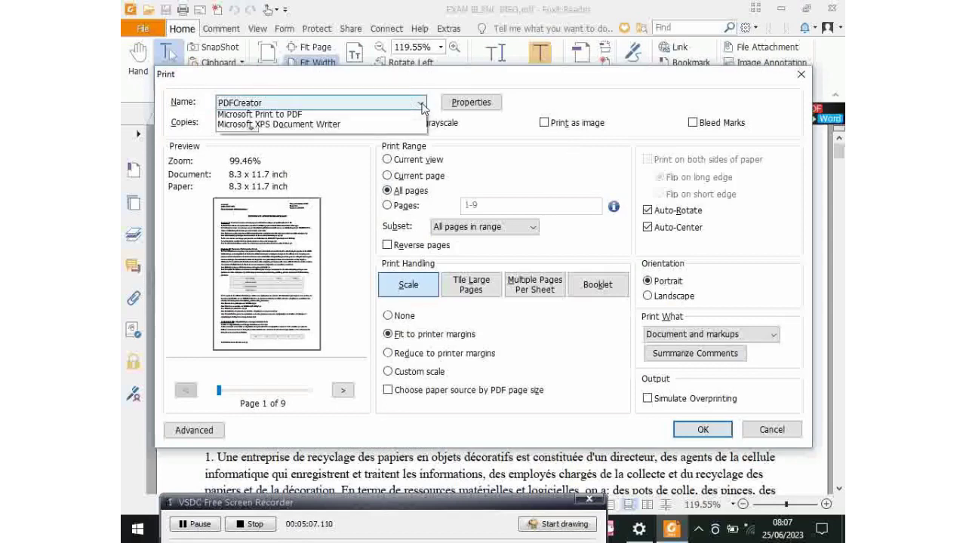
{"action": "left_click", "coordinate": [420, 104]}
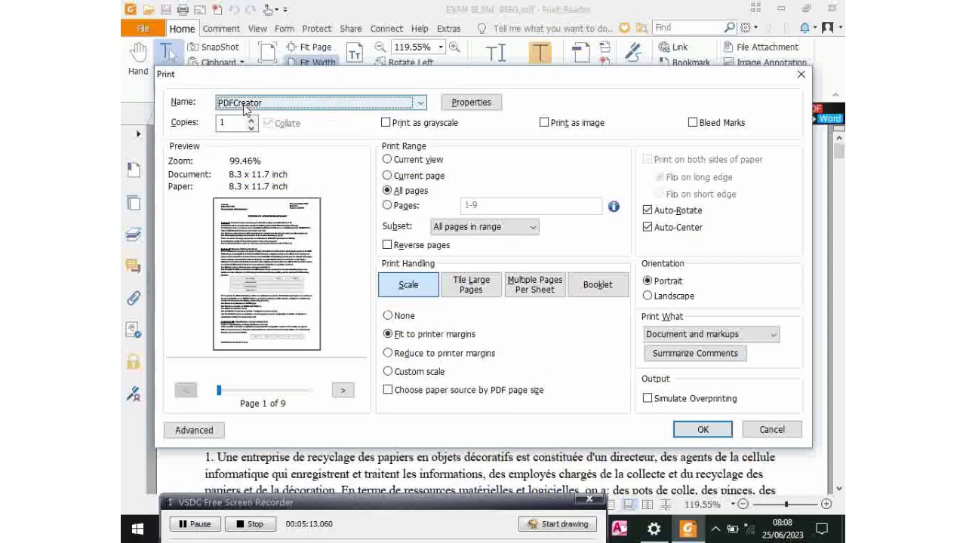
{"action": "left_click", "coordinate": [704, 430]}
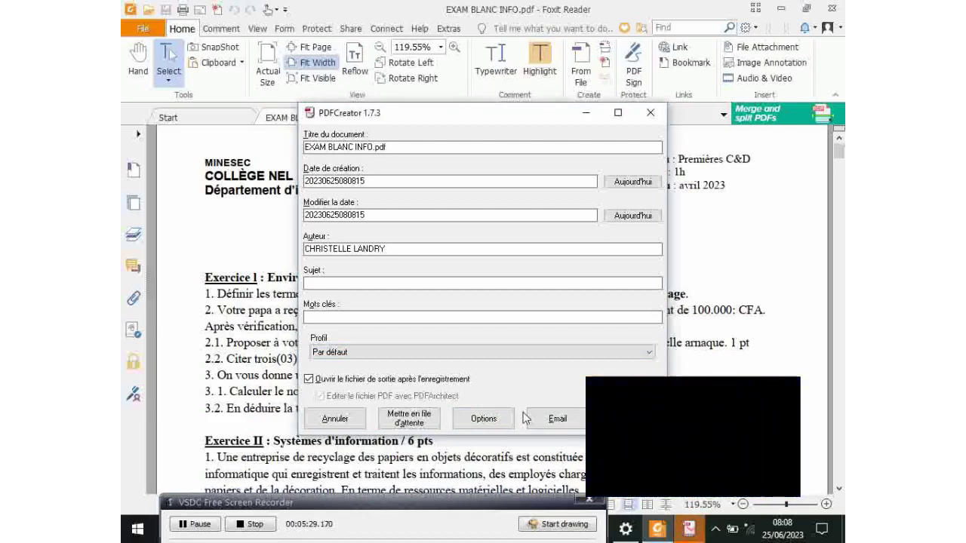
Open PDFCreator's Options to the Paramètres généraux settings
{"action": "left_click", "coordinate": [483, 420]}
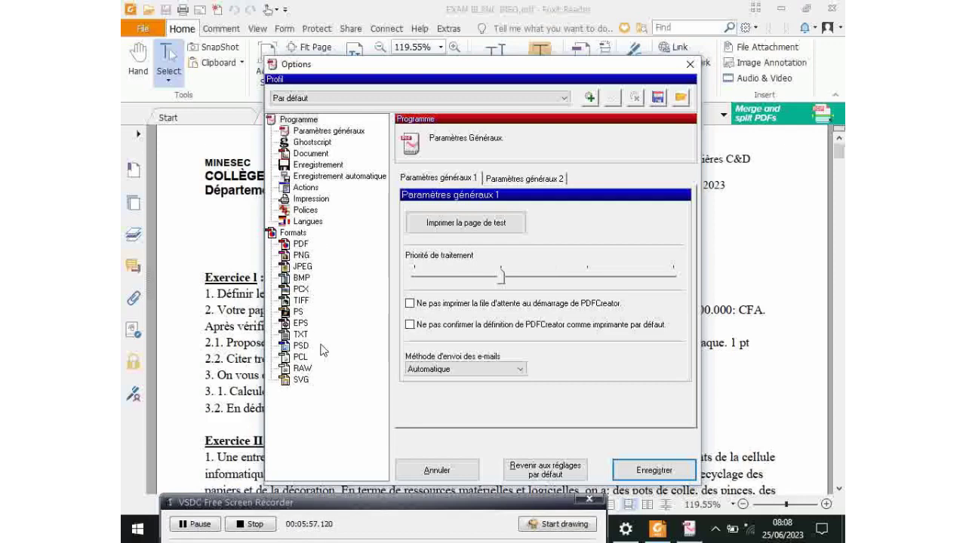
Show the PDF format's Sécurité settings in PDFCreator Options
{"action": "left_click", "coordinate": [301, 246]}
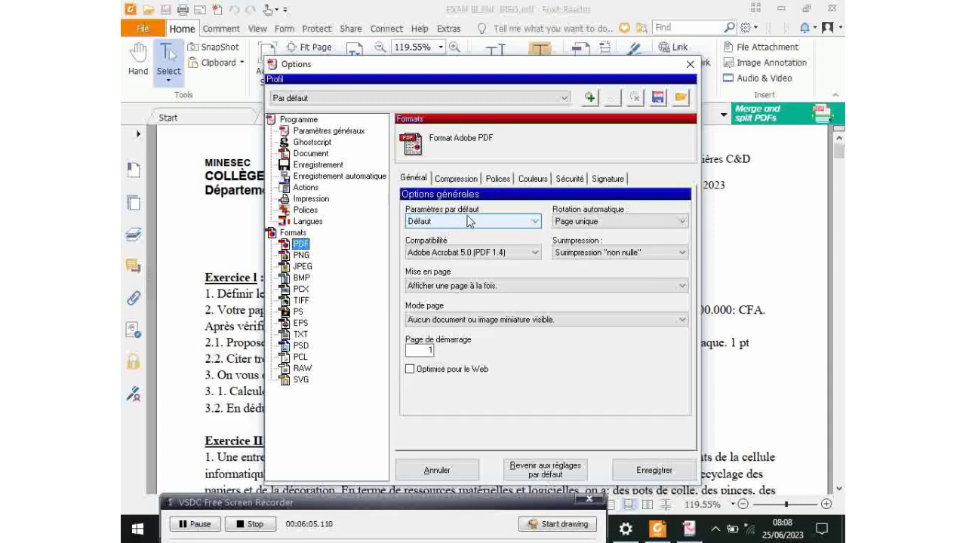
{"action": "left_click", "coordinate": [573, 181]}
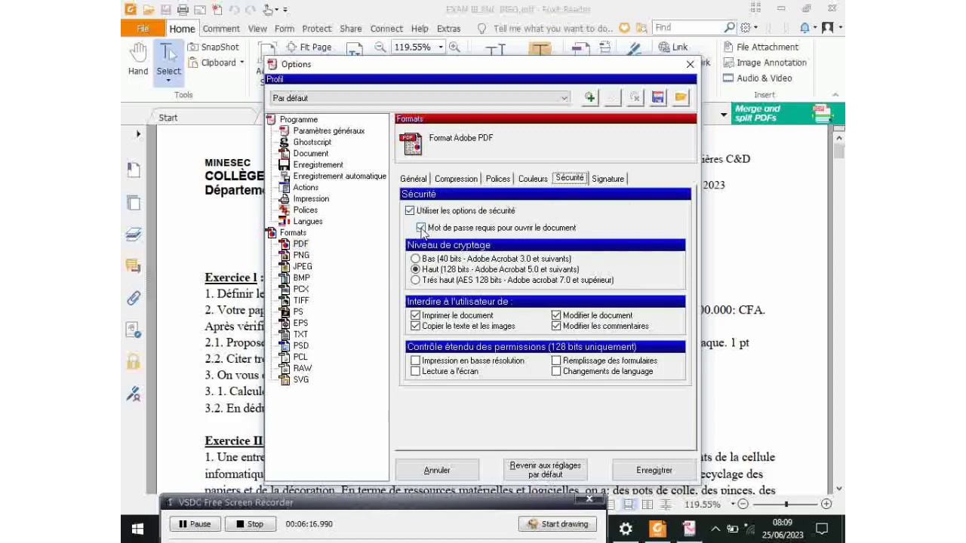
Clear the open-password and four Interdire boxes, then toggle the security options off and on
{"action": "left_click", "coordinate": [420, 228]}
{"action": "left_click", "coordinate": [423, 317]}
{"action": "left_click", "coordinate": [421, 326]}
{"action": "left_click", "coordinate": [558, 327]}
{"action": "left_click", "coordinate": [557, 315]}
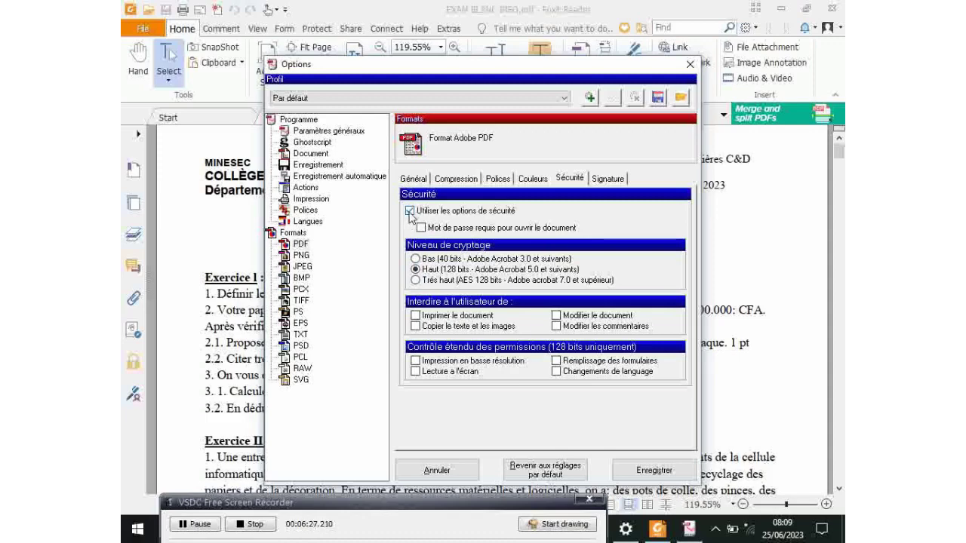
{"action": "left_click", "coordinate": [410, 212]}
{"action": "left_click", "coordinate": [410, 212]}
Forbid printing, modifying the document and modifying comments, then save the security settings
{"action": "left_click", "coordinate": [415, 316]}
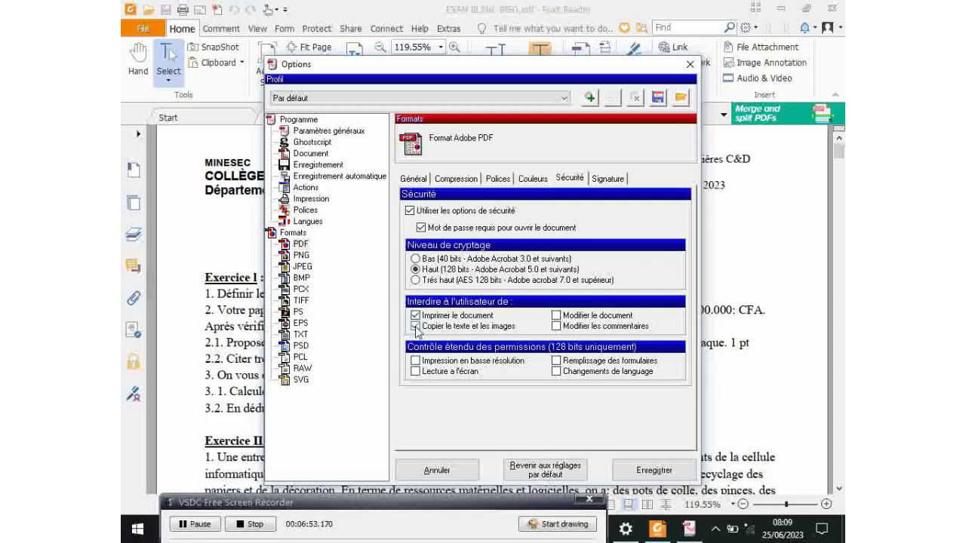
{"action": "left_click", "coordinate": [556, 316]}
{"action": "left_click", "coordinate": [557, 327]}
{"action": "left_click", "coordinate": [660, 471]}
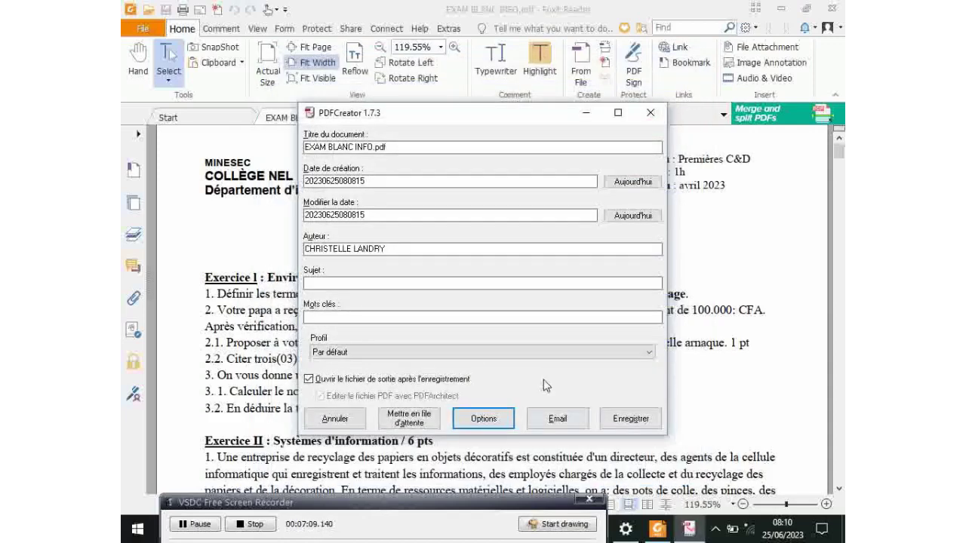
Start saving EXAM BLANC INFO.pdf as the protected PDF via Enregistrer
{"action": "left_click", "coordinate": [636, 423]}
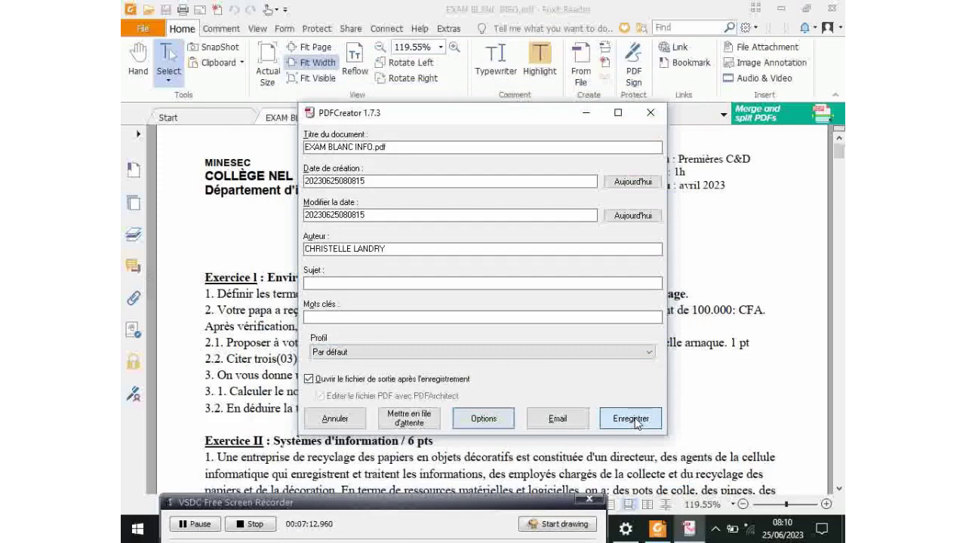
{"action": "left_click", "coordinate": [636, 420]}
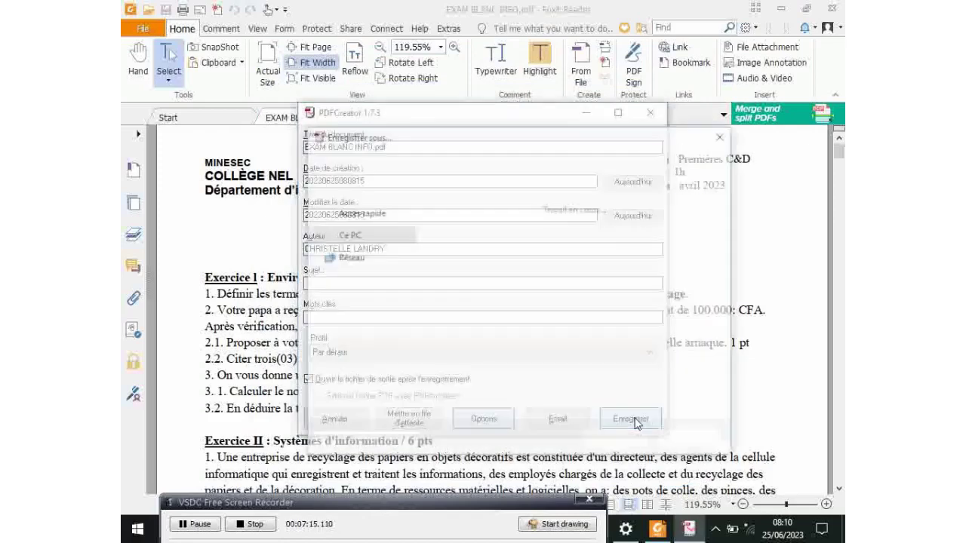